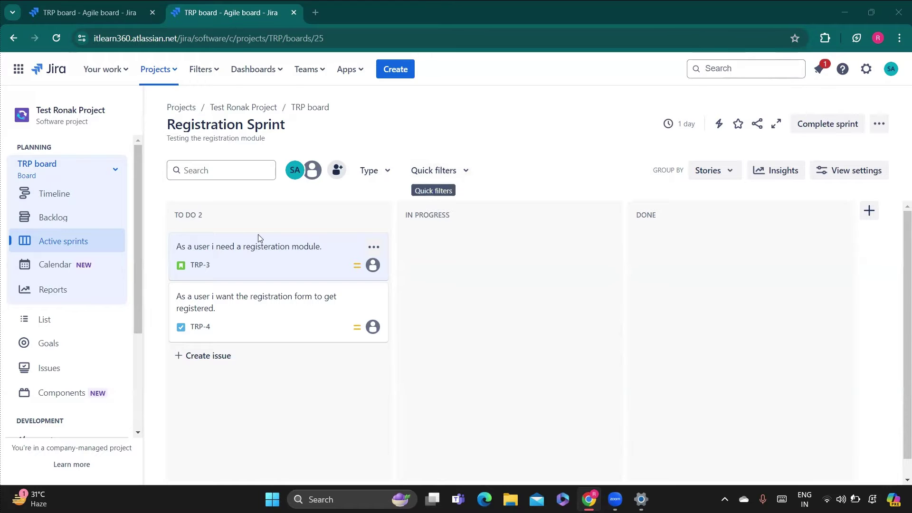
Select story TRP-3 on the Registration Sprint board
left_click(245, 258)
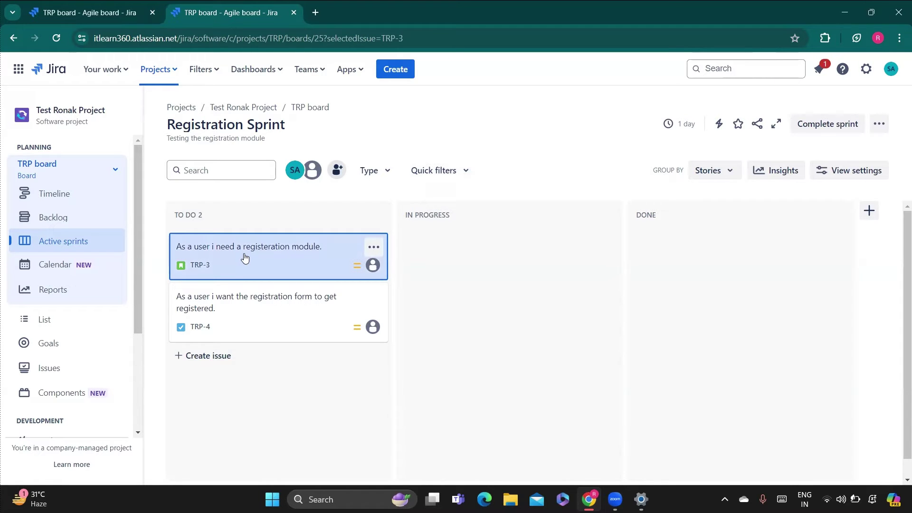
Open TRP-3's details and scroll to its Zephyr Scale test cases, TRP-T2 and TRP-T3
left_click(244, 257)
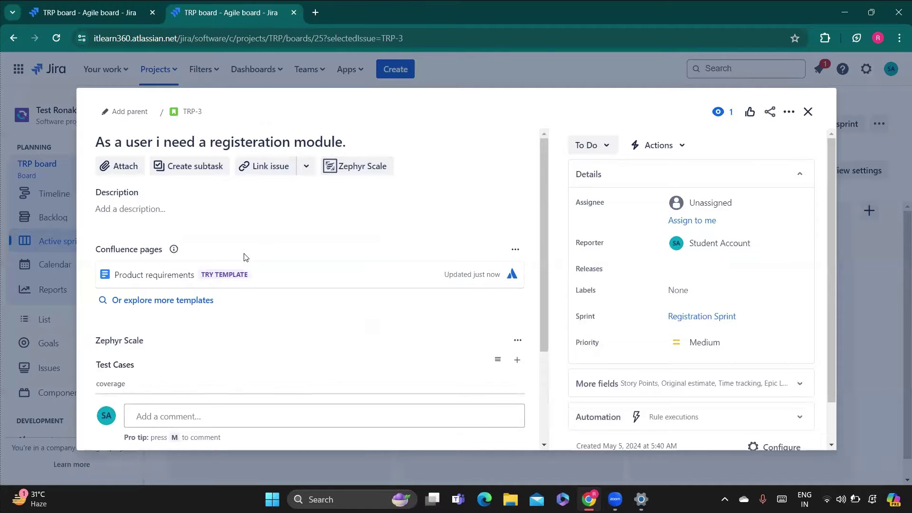
scroll(244, 256, "down", 3)
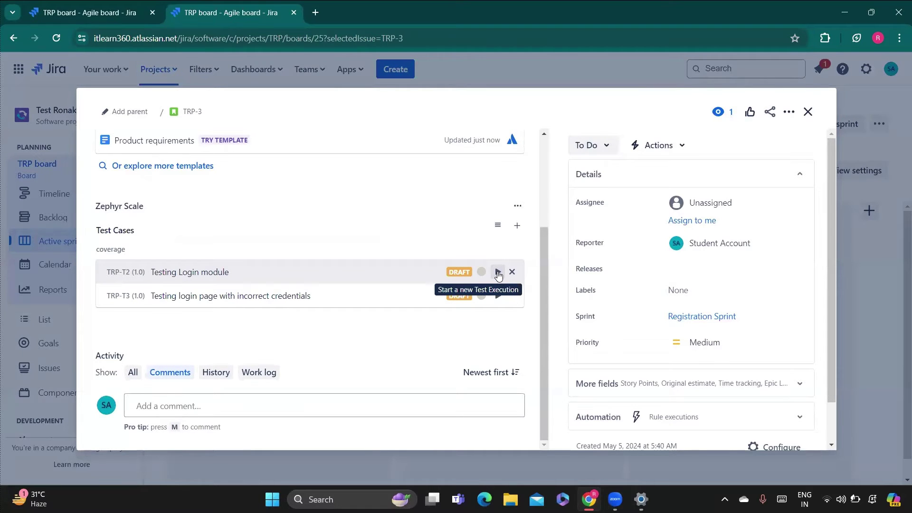
left_click(497, 273)
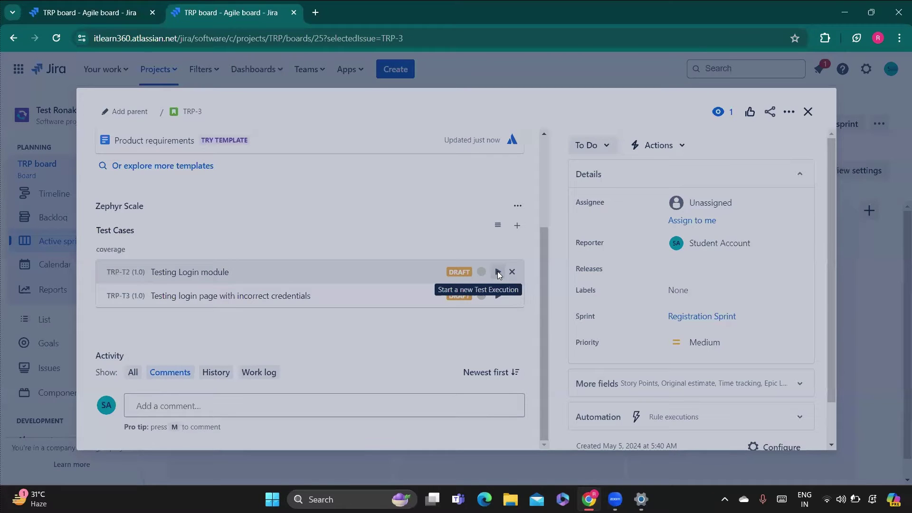
Start a new test execution for TRP-T2 with the default settings, creating TRP-E2
left_click(498, 273)
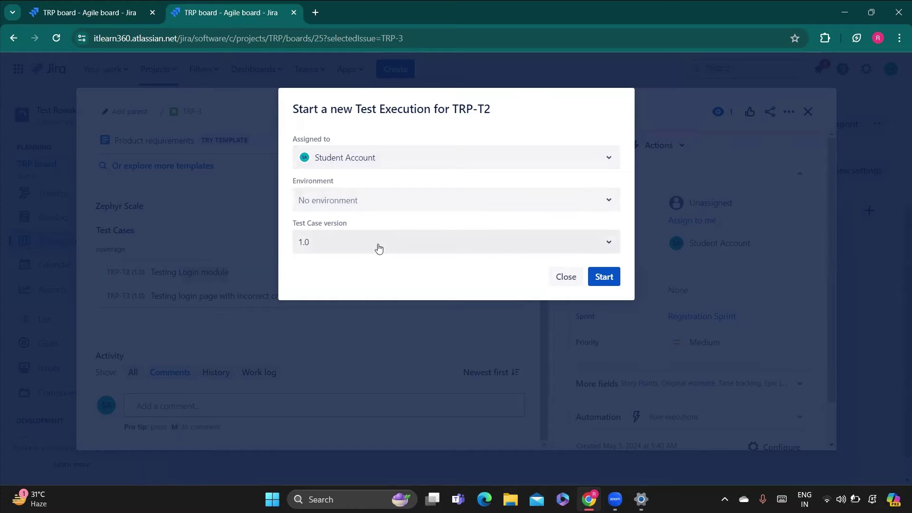
left_click(607, 277)
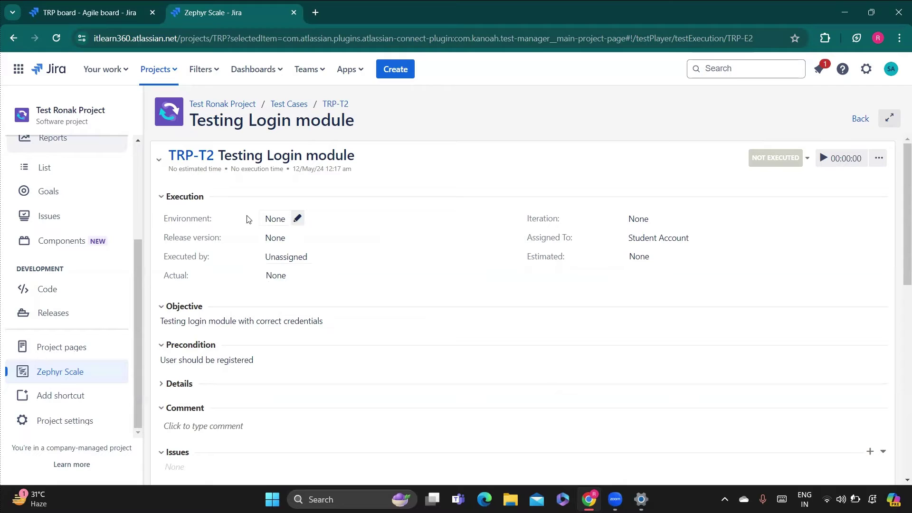
Review the TRP-E2 execution page, leaving Environment at None, and browse the test script
left_click(295, 218)
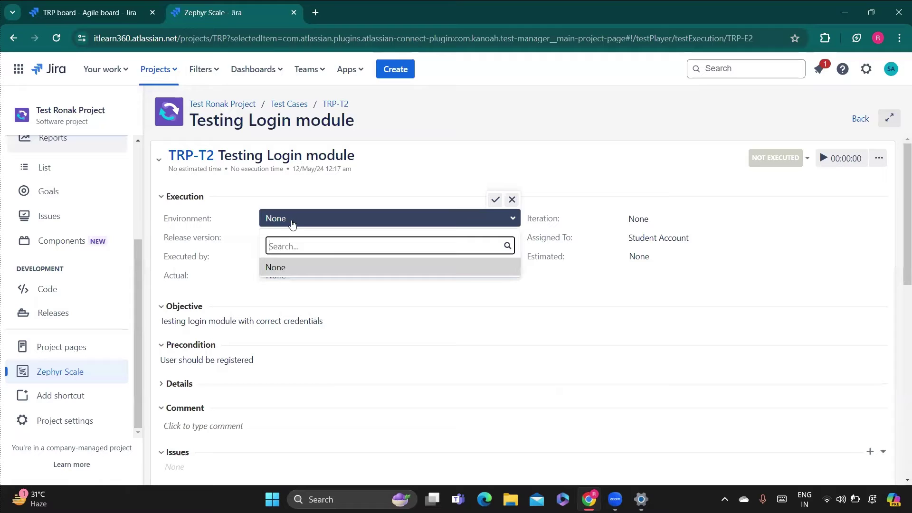
left_click(512, 200)
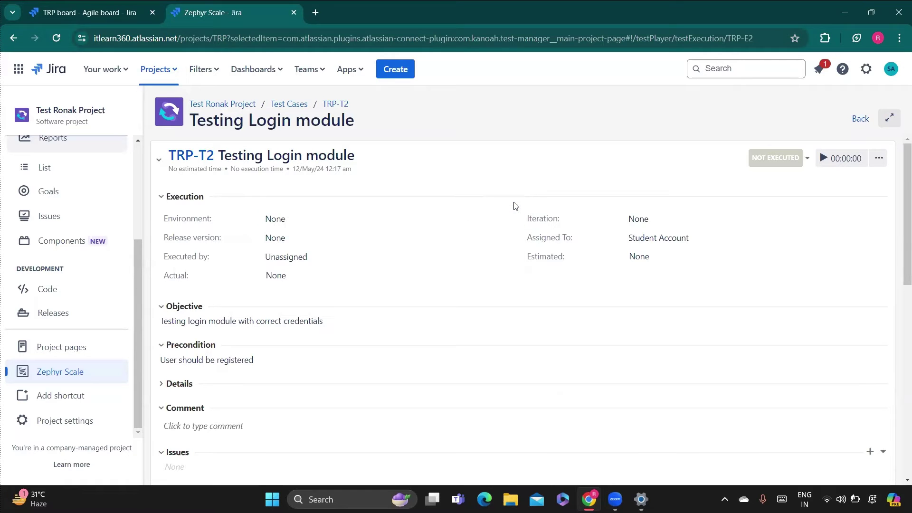
scroll(374, 230, "down", 2)
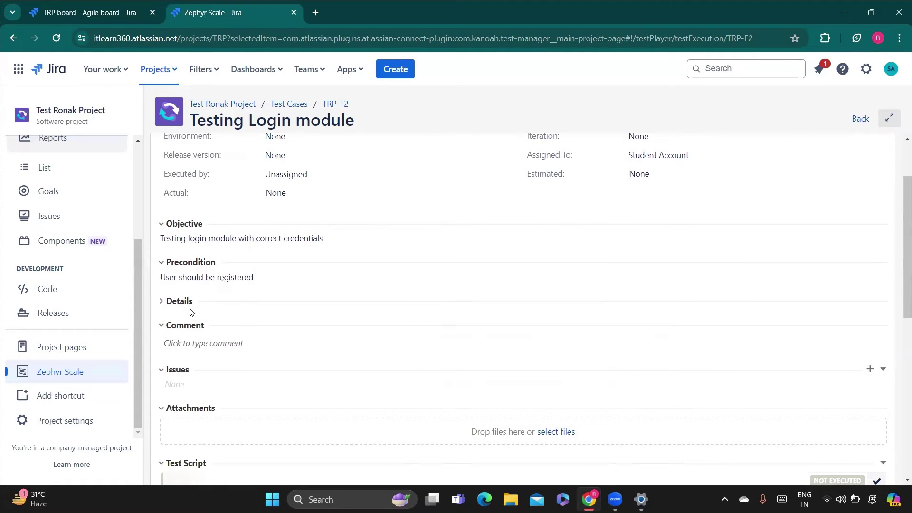
scroll(286, 285, "down", 1)
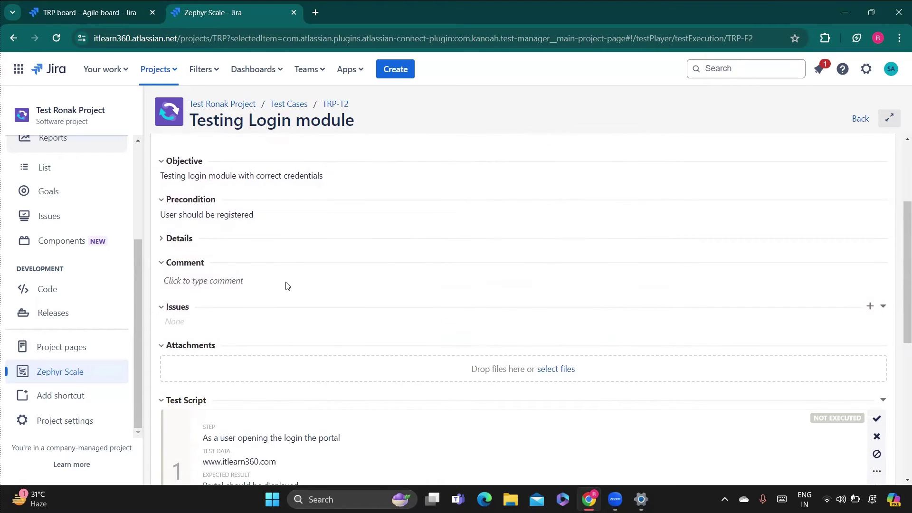
scroll(286, 286, "up", 3)
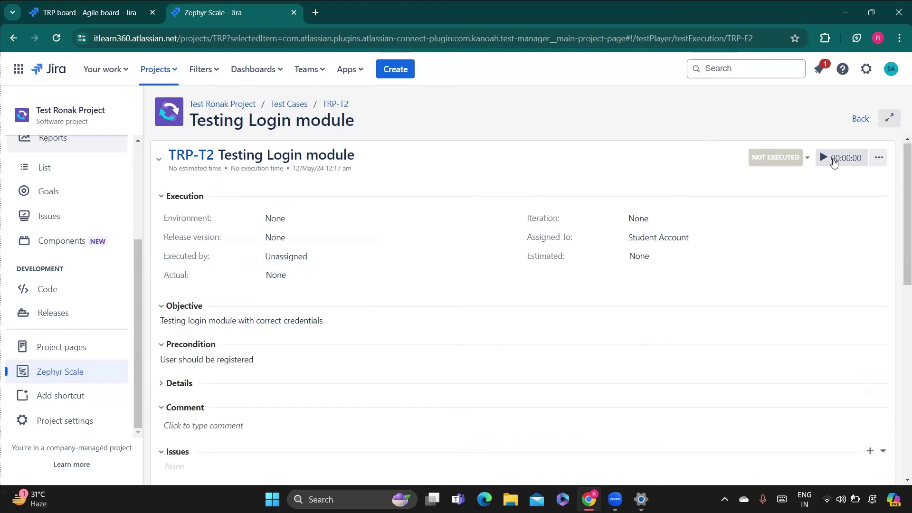
Start the TRP-E2 execution timer so it goes In Progress, and view its three script steps
left_click(834, 163)
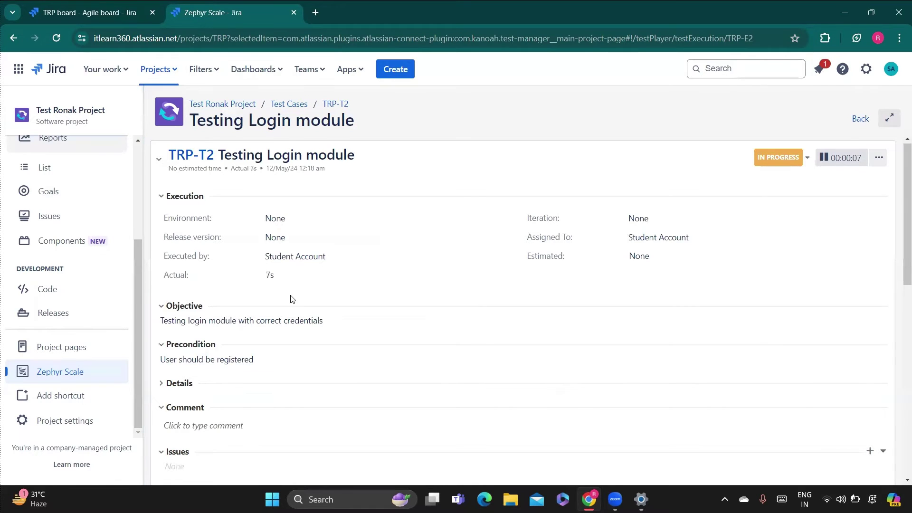
scroll(258, 288, "down", 4)
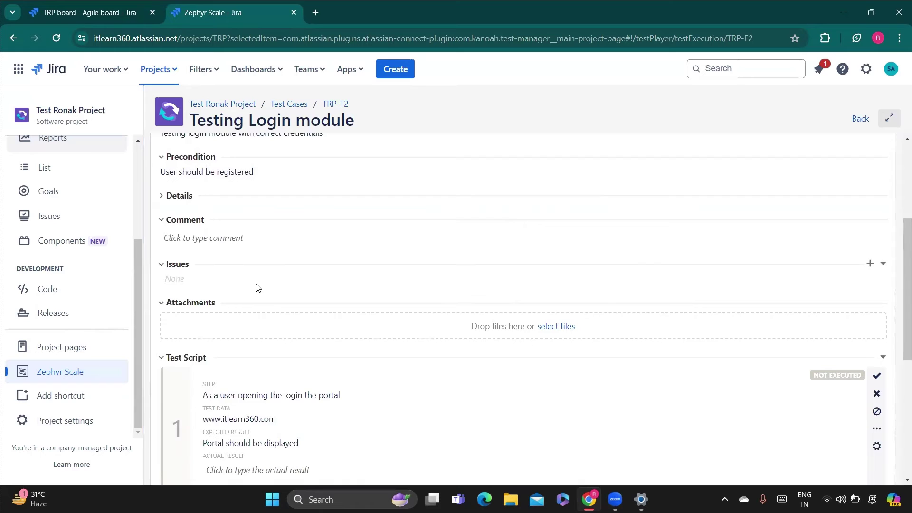
scroll(257, 288, "down", 3)
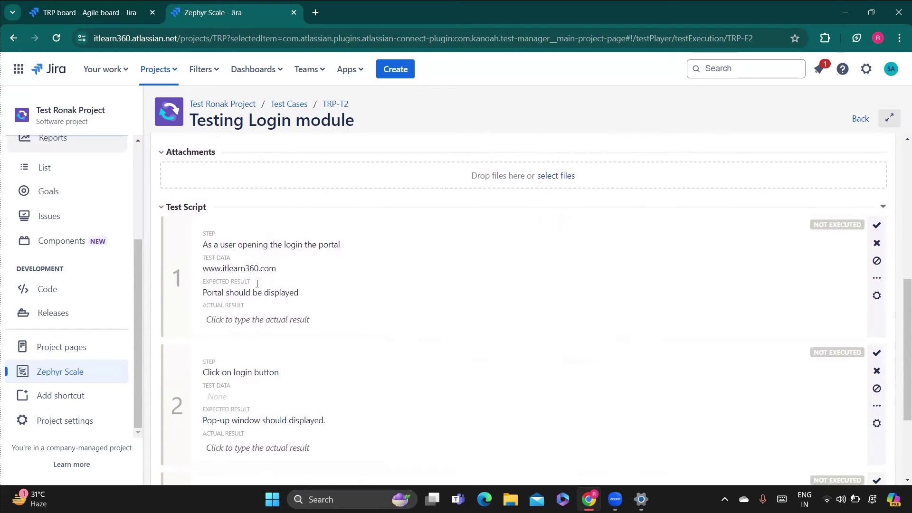
scroll(257, 288, "down", 1)
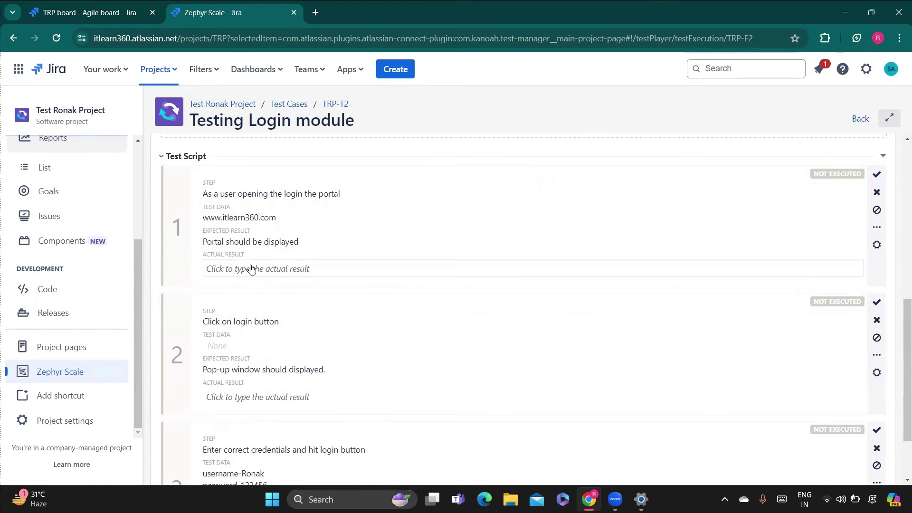
Record step 1's actual result as 'Portal is displayed' and mark the step Pass
left_click(252, 271)
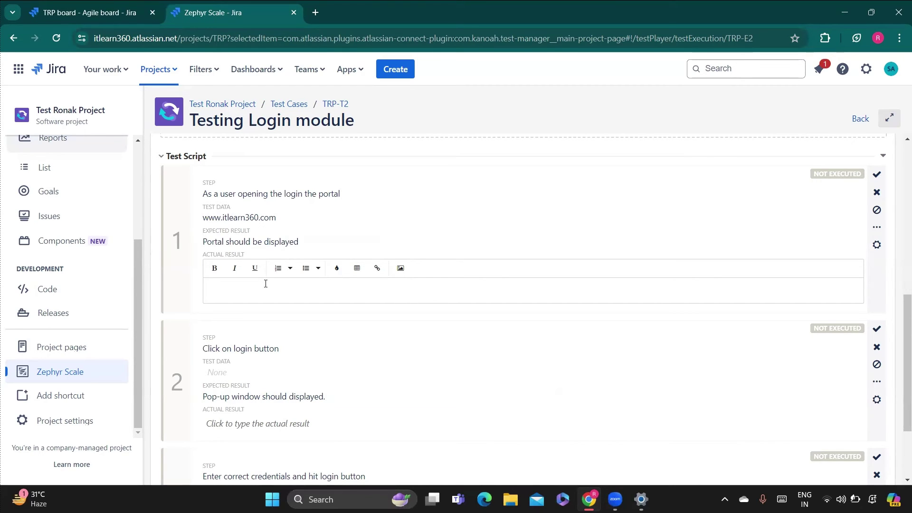
type("ortal is displayed")
left_click(345, 245)
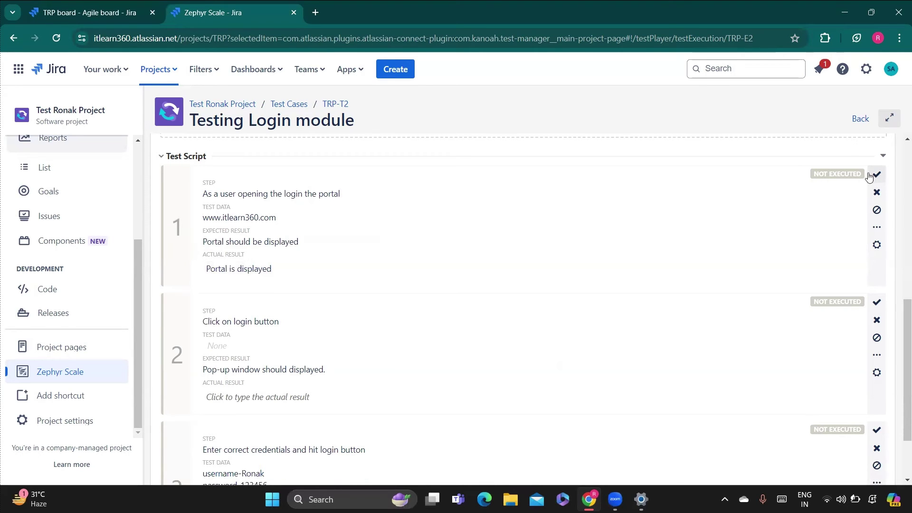
left_click(878, 177)
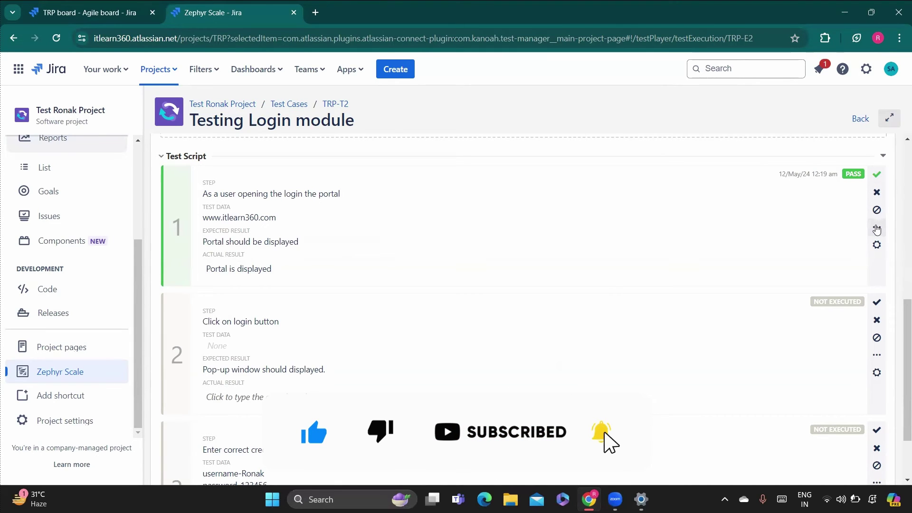
Check step 1's status choices and more-actions menu without changing anything
left_click(877, 229)
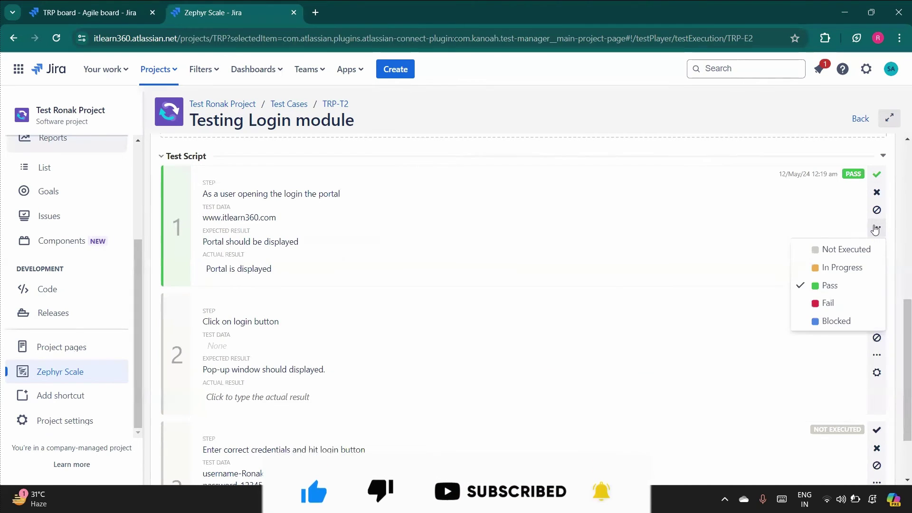
left_click(705, 249)
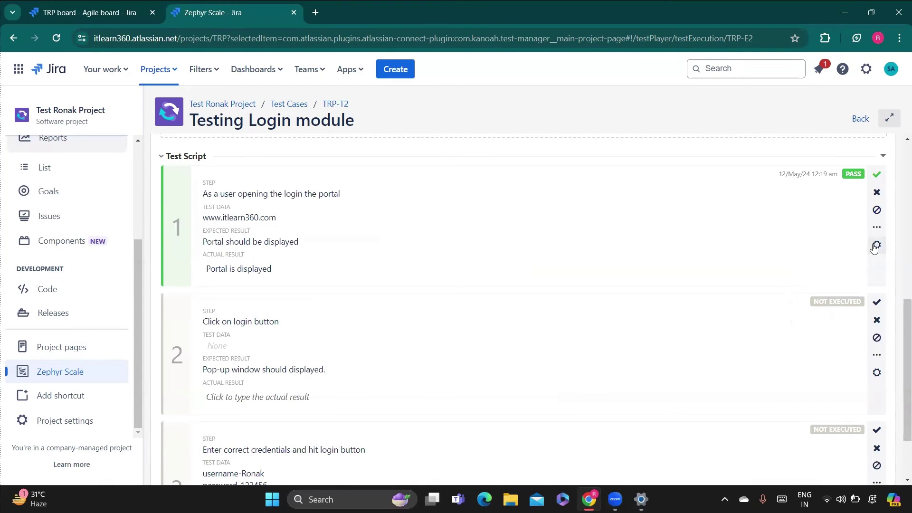
left_click(876, 246)
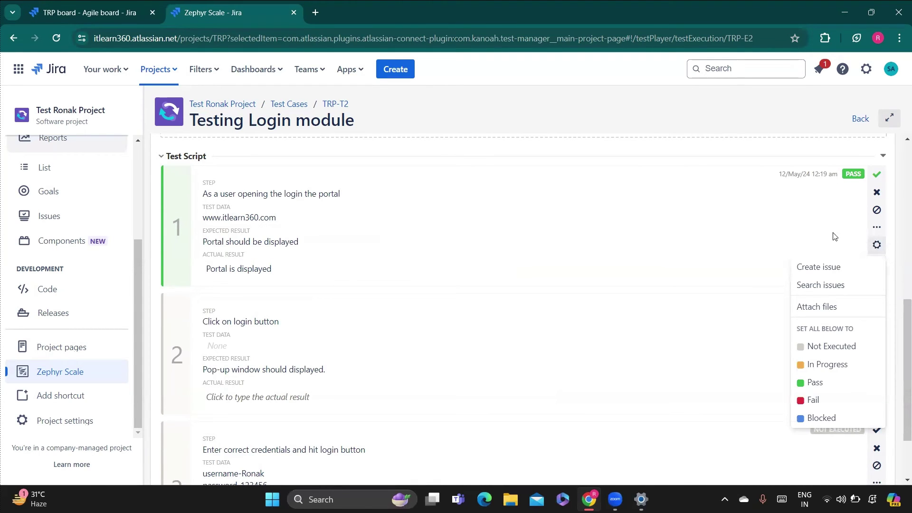
left_click(746, 232)
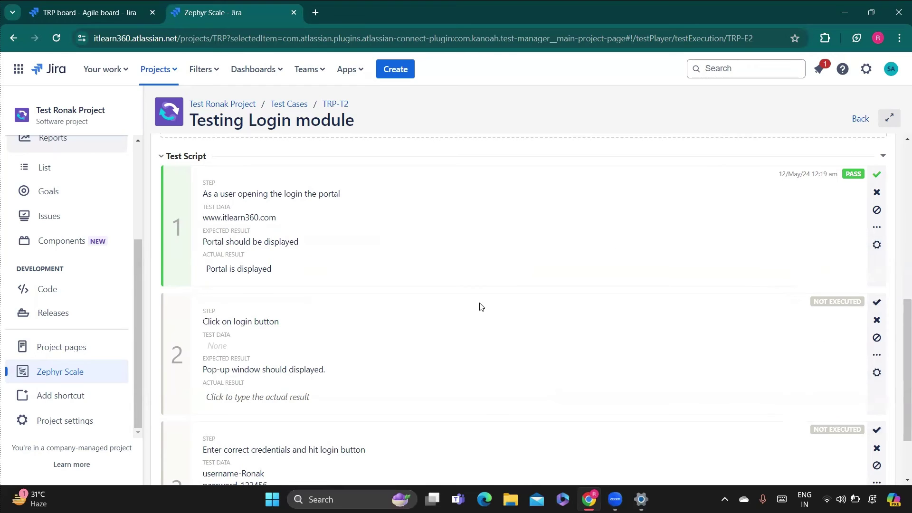
scroll(482, 302, "down", 2)
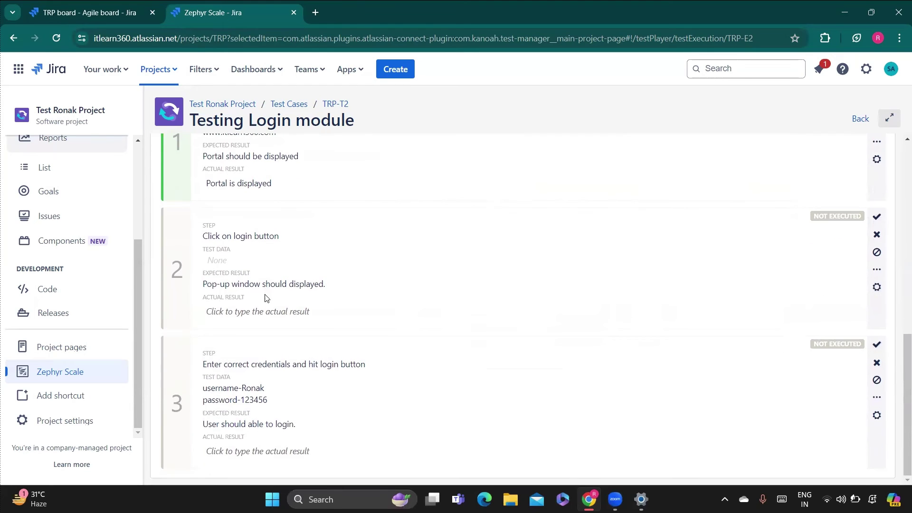
Record 'result as expected' as step 2's actual result and mark the step Pass
left_click(252, 314)
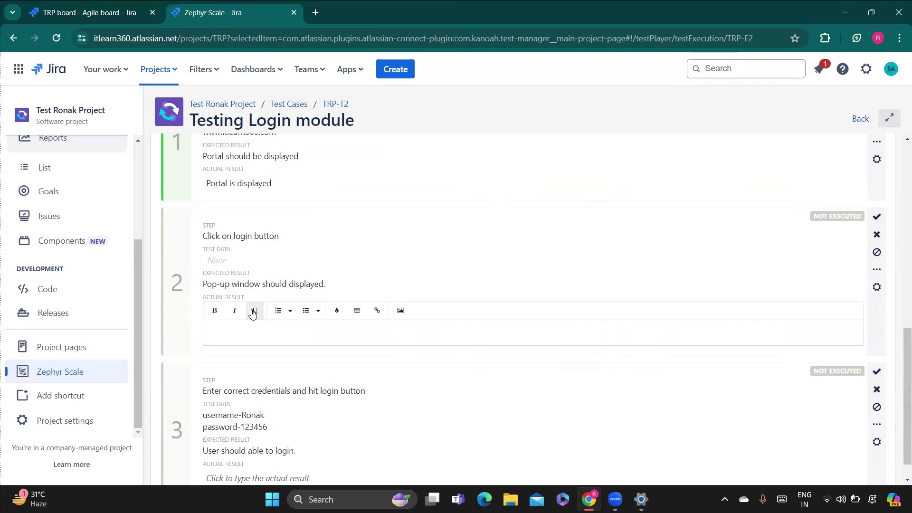
type("E")
key("BackSpace")
type("resp")
key("BackSpace")
type("u")
key("BackSpace")
type("ule as expected")
left_click(231, 333)
key("BackSpace")
key("BackSpace")
type("lt")
left_click(637, 277)
left_click(879, 218)
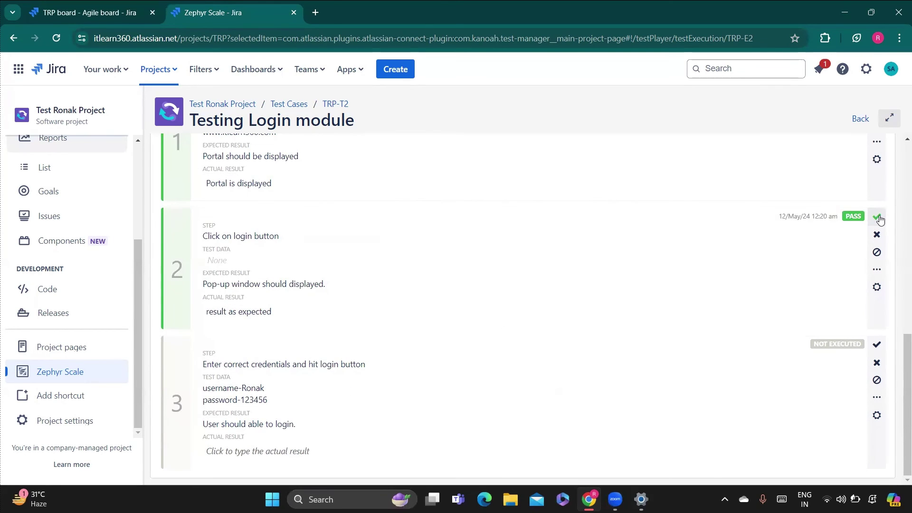
Save 'User is able to login' as step 3's actual result
left_click(230, 452)
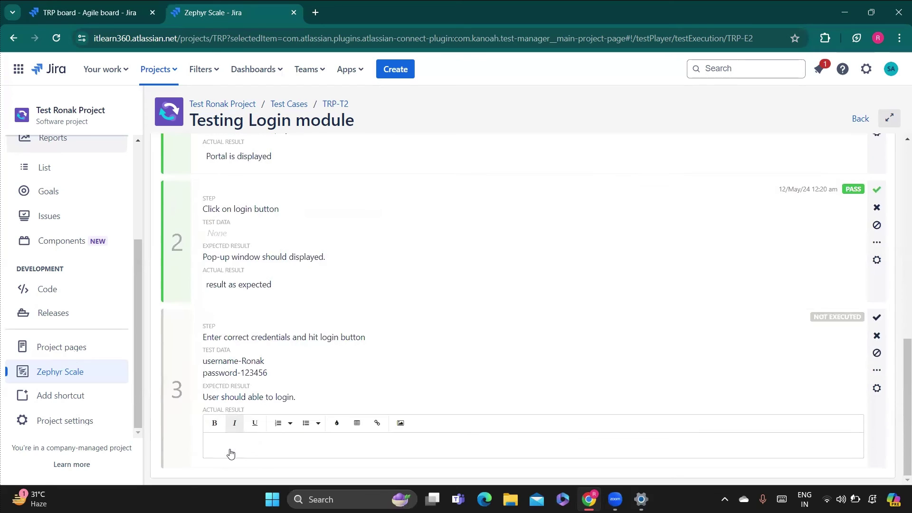
type("User")
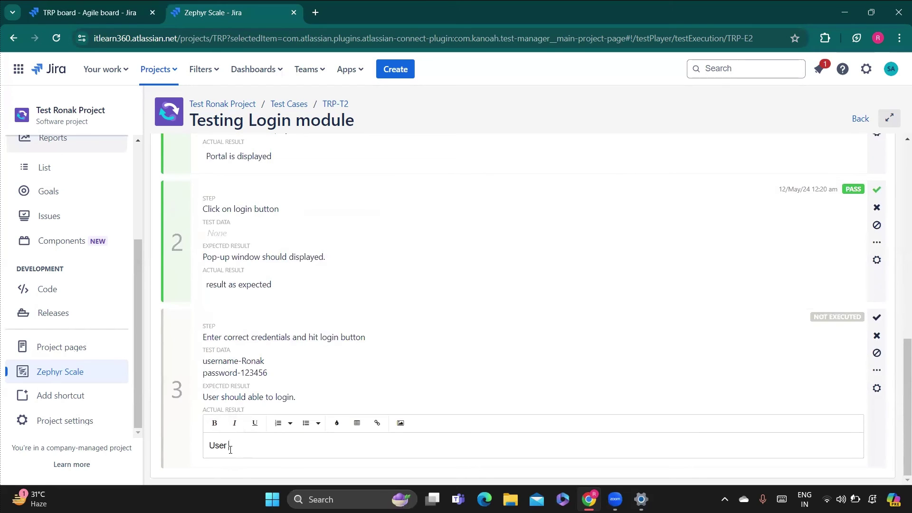
type(" is able to login")
left_click(609, 228)
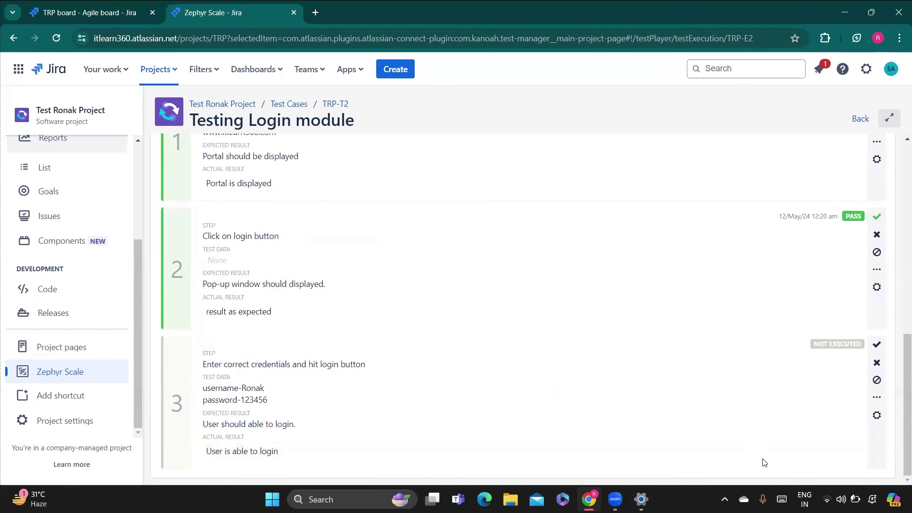
Pass step 3, confirm the execution's overall status is Pass, and return to story TRP-3
left_click(877, 347)
scroll(876, 347, "up", 12)
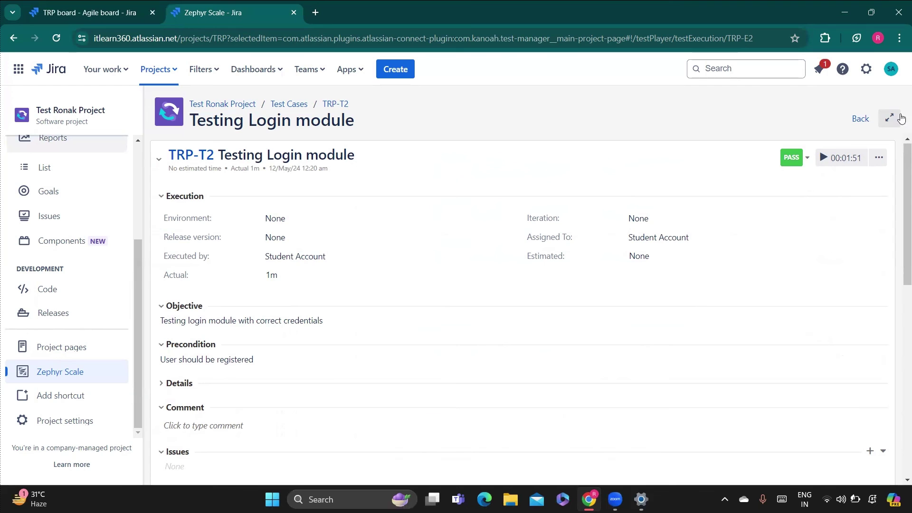
left_click(860, 118)
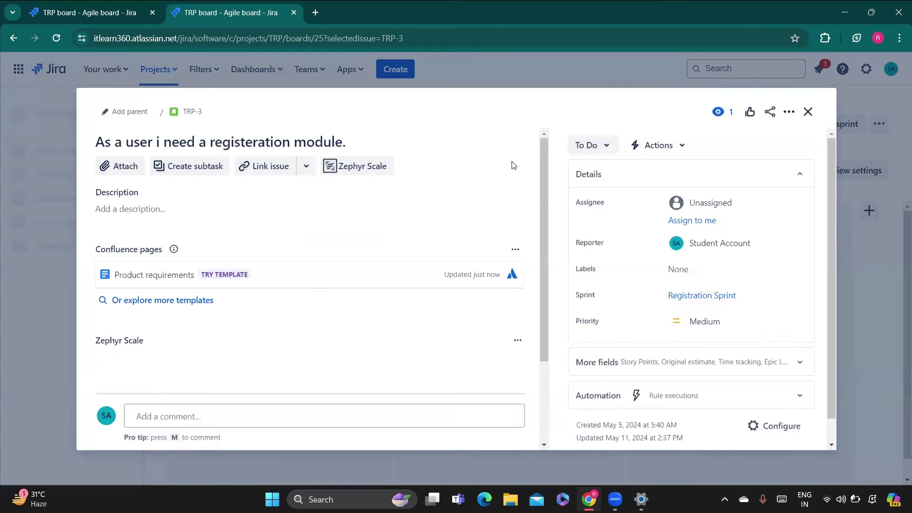
Scroll to TRP-3's Zephyr Scale panel to check TRP-T2's passed indicator
scroll(512, 165, "down", 2)
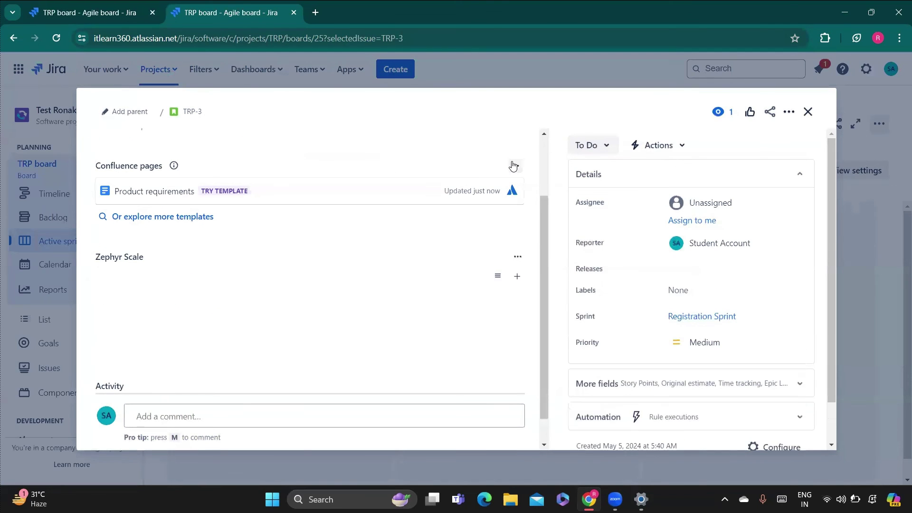